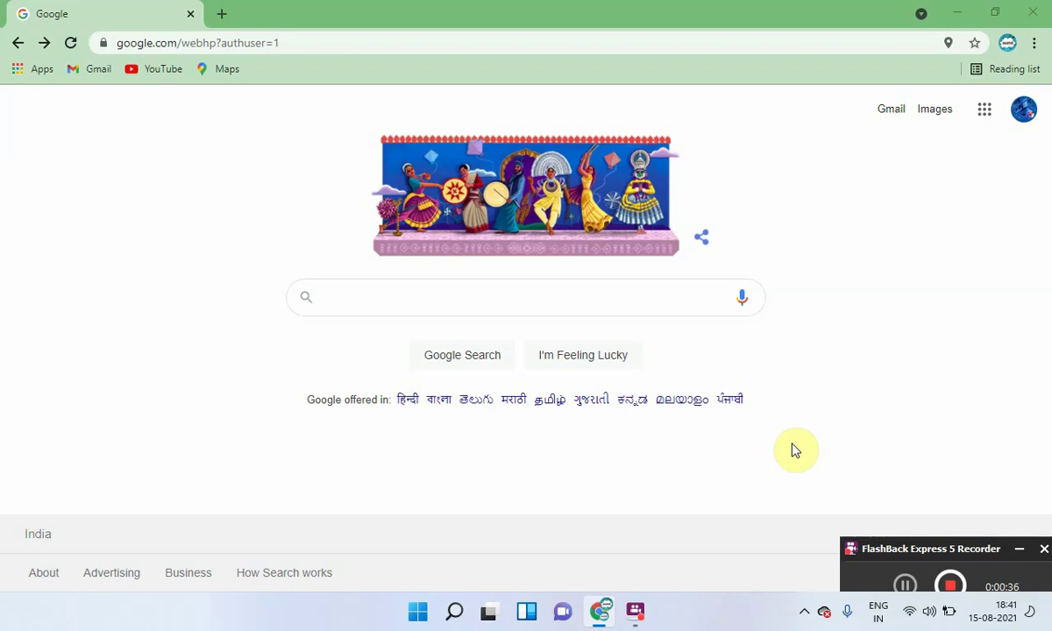
# Search Google for python.org and open the official Python website from the results.
pyautogui.click(524, 293)
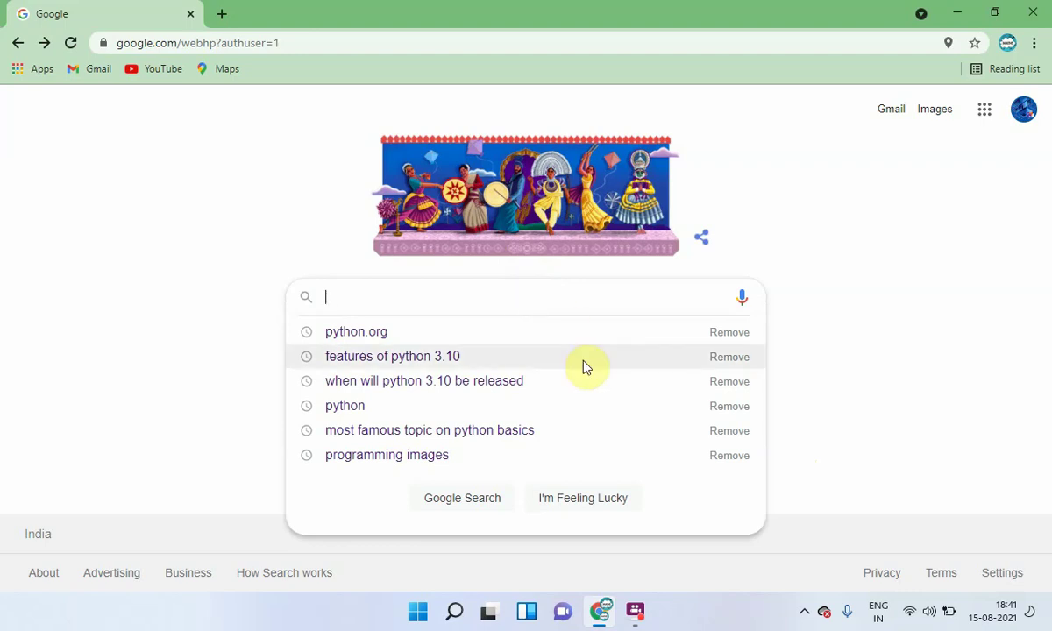
pyautogui.write('PY')
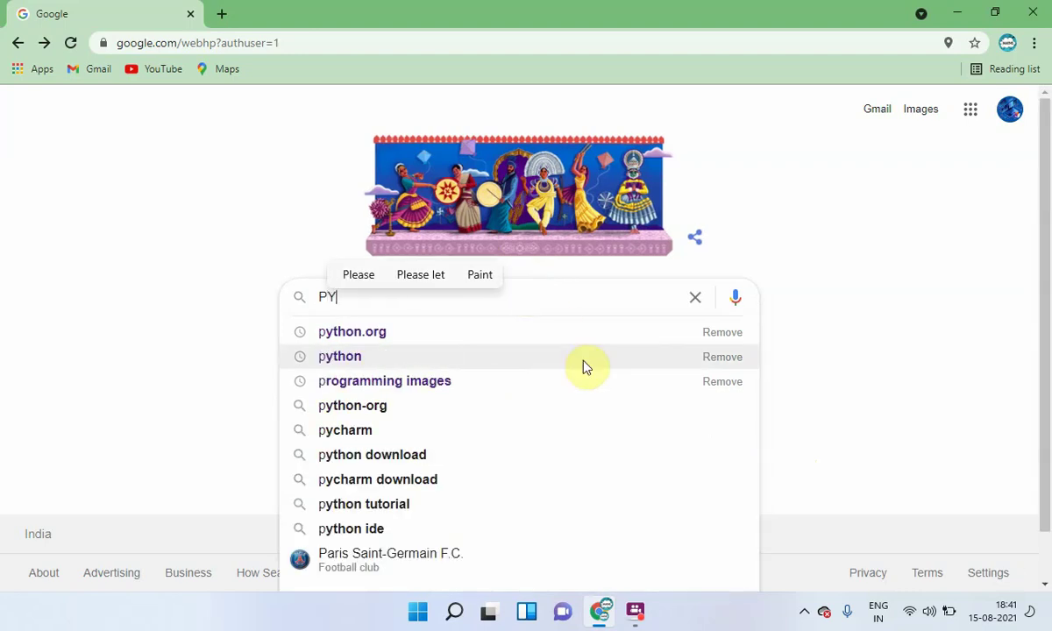
pyautogui.write('THO')
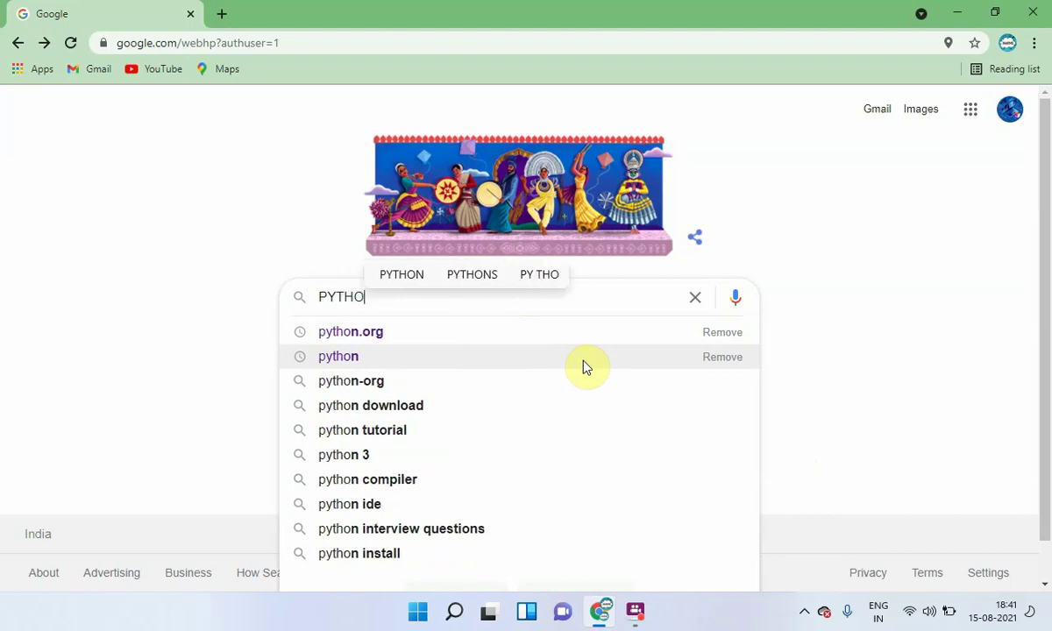
pyautogui.write('N.')
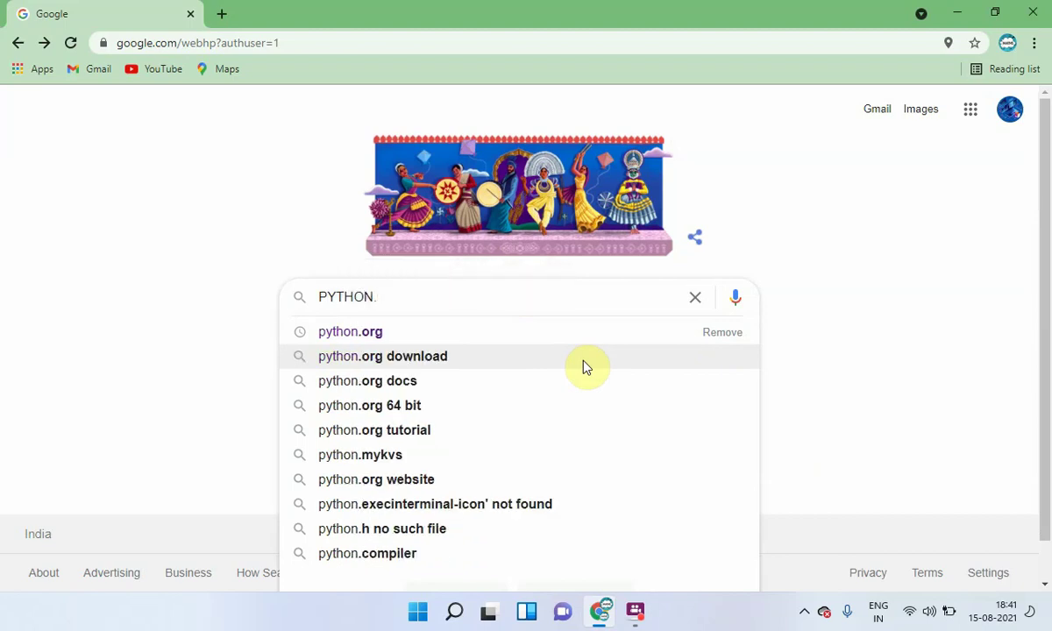
pyautogui.click(537, 331)
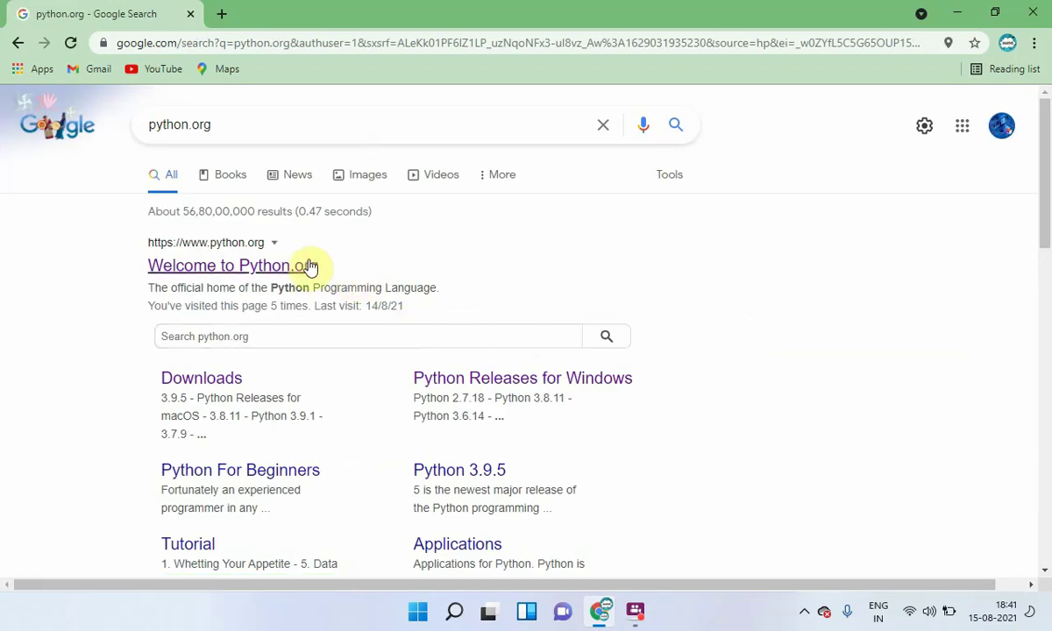
pyautogui.click(292, 268)
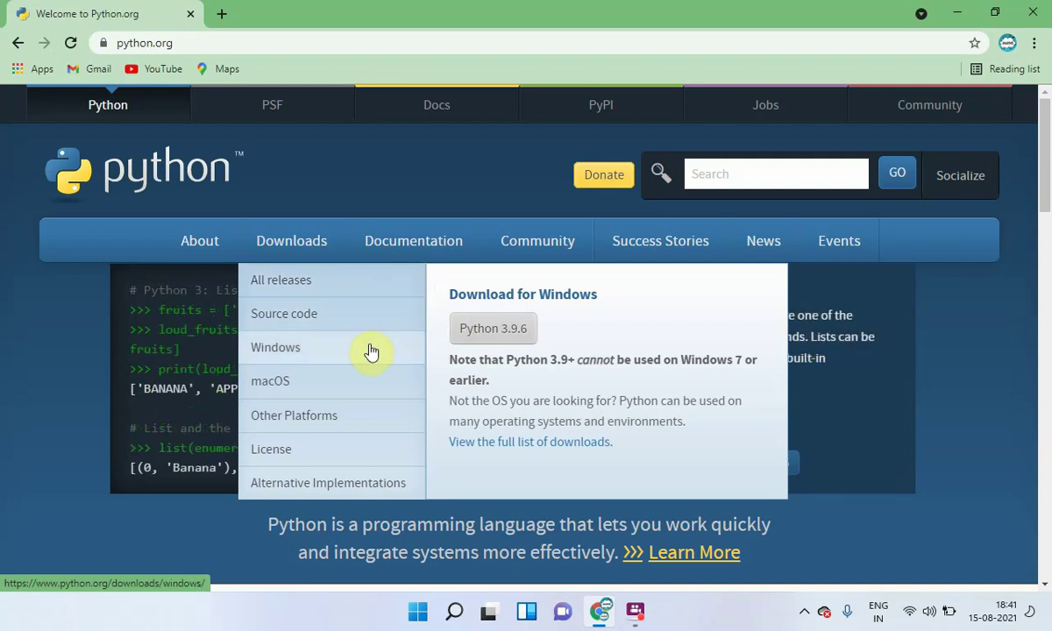
# Go to the Python releases for Windows and download the 64-bit Windows installer of pre-release Python 3.10.0rc1.
pyautogui.click(298, 349)
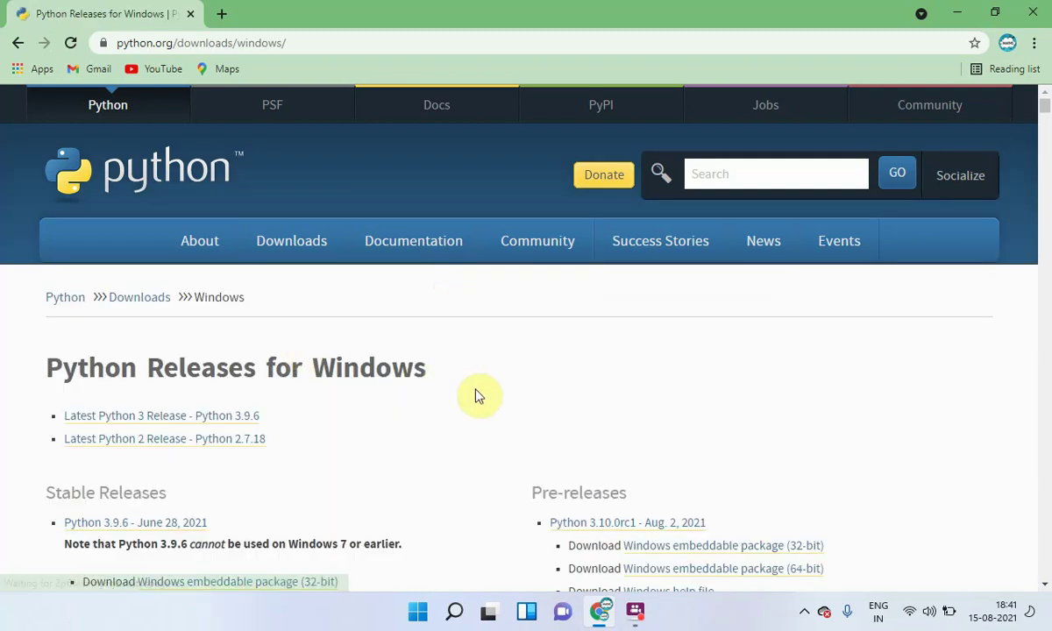
pyautogui.scroll(-2, 481, 395)
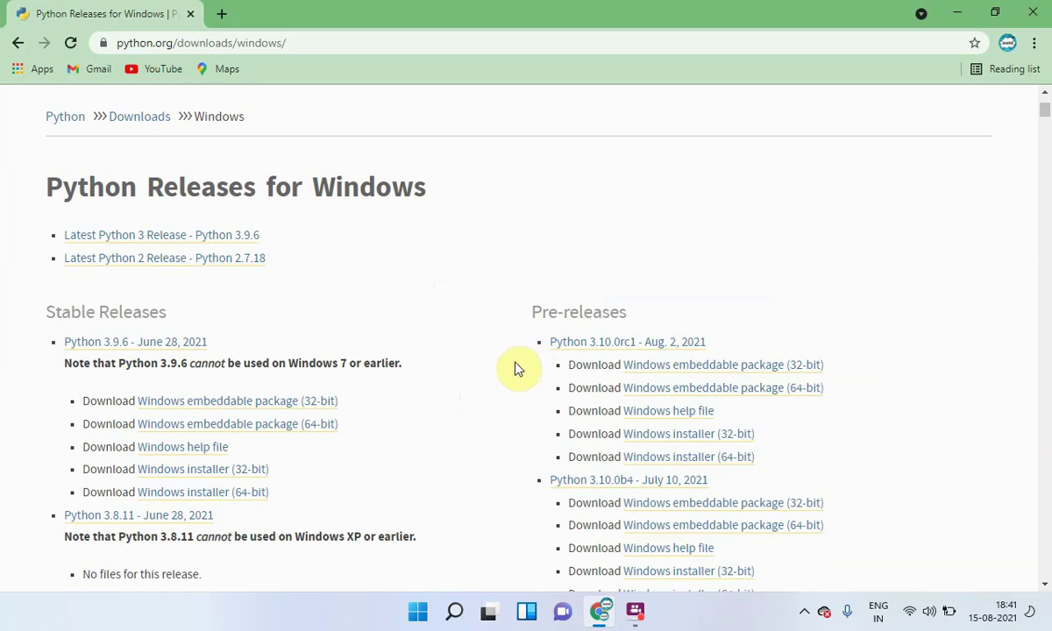
pyautogui.scroll(-1, 516, 367)
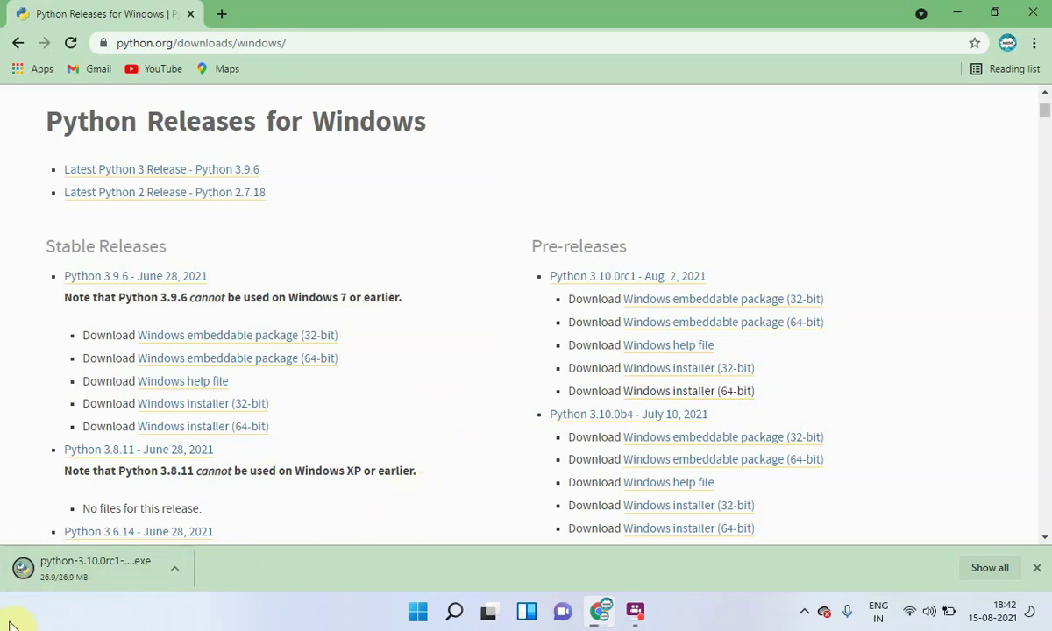
# Launch the downloaded Python 3.10.0rc1 installer.
pyautogui.click(168, 571)
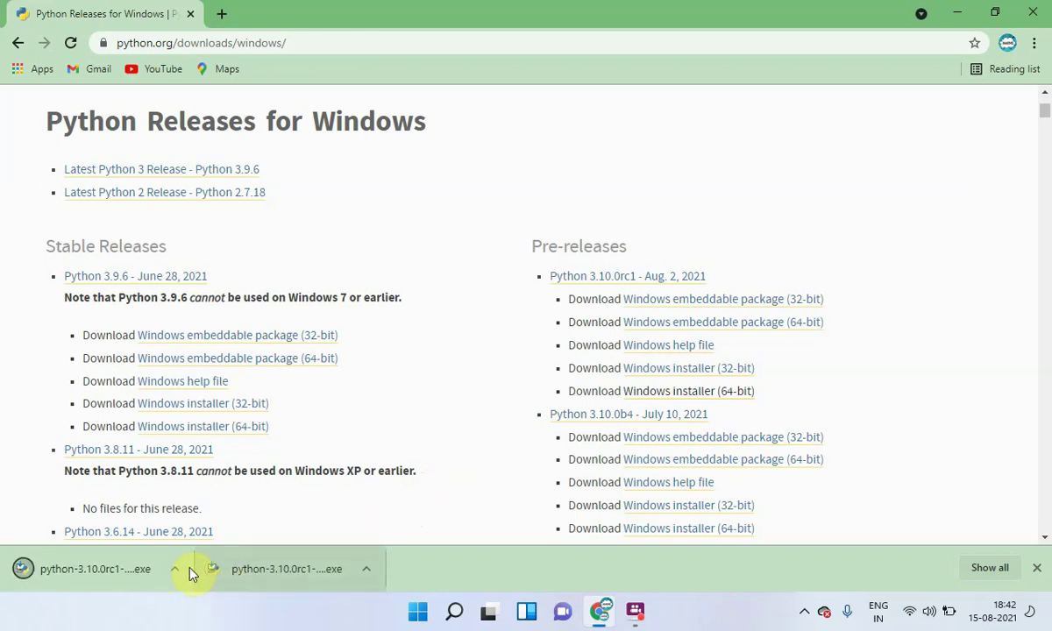
pyautogui.click(175, 571)
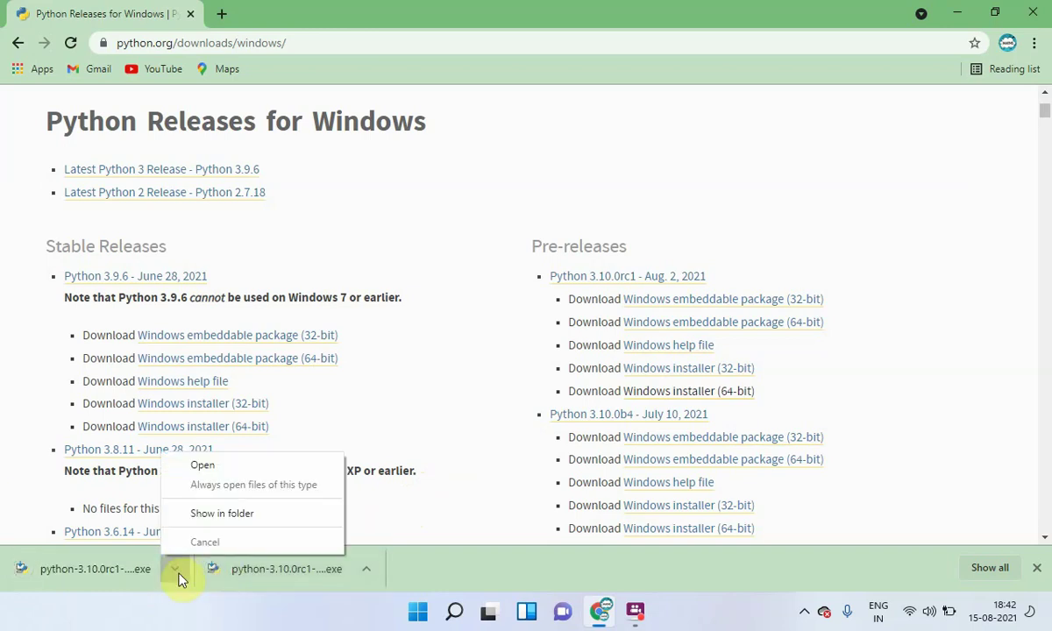
pyautogui.click(260, 471)
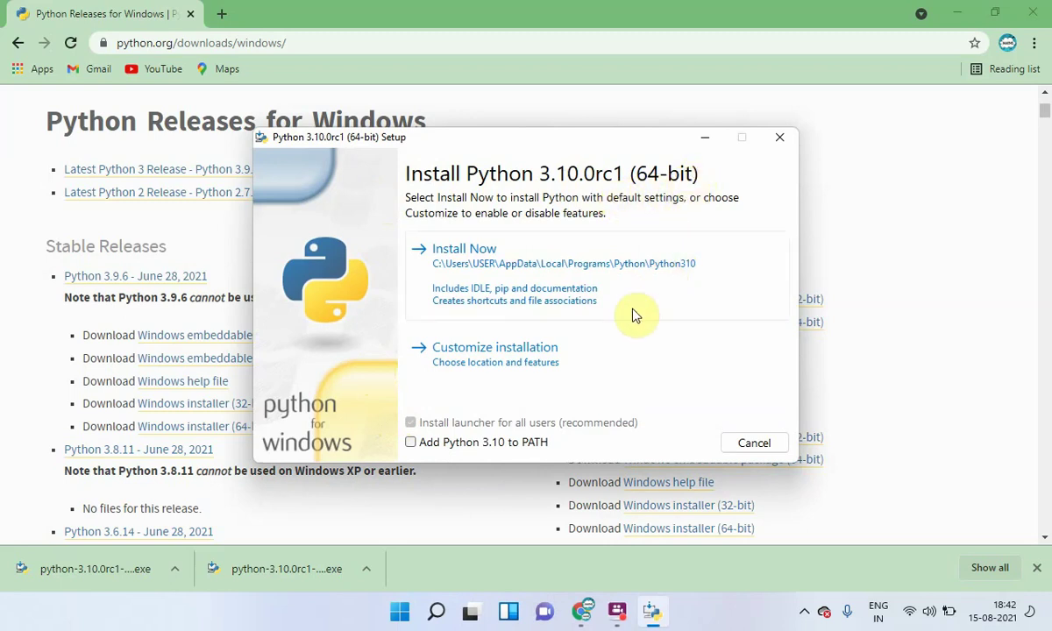
# Enable adding Python 3.10 to PATH and choose a customized installation, accepting the preselected optional features.
pyautogui.click(412, 446)
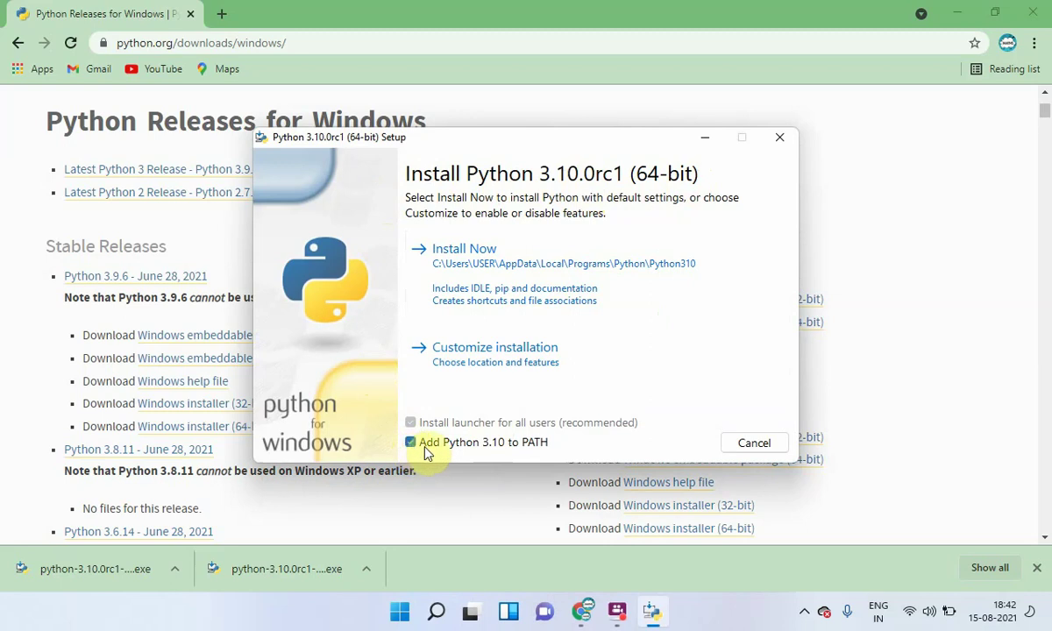
pyautogui.click(453, 359)
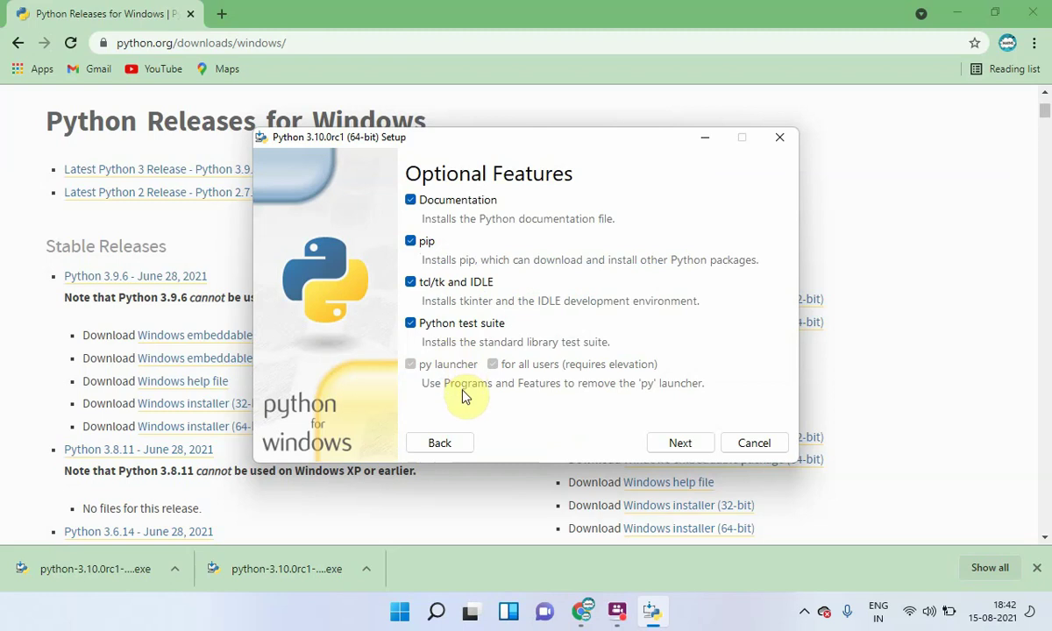
pyautogui.click(655, 449)
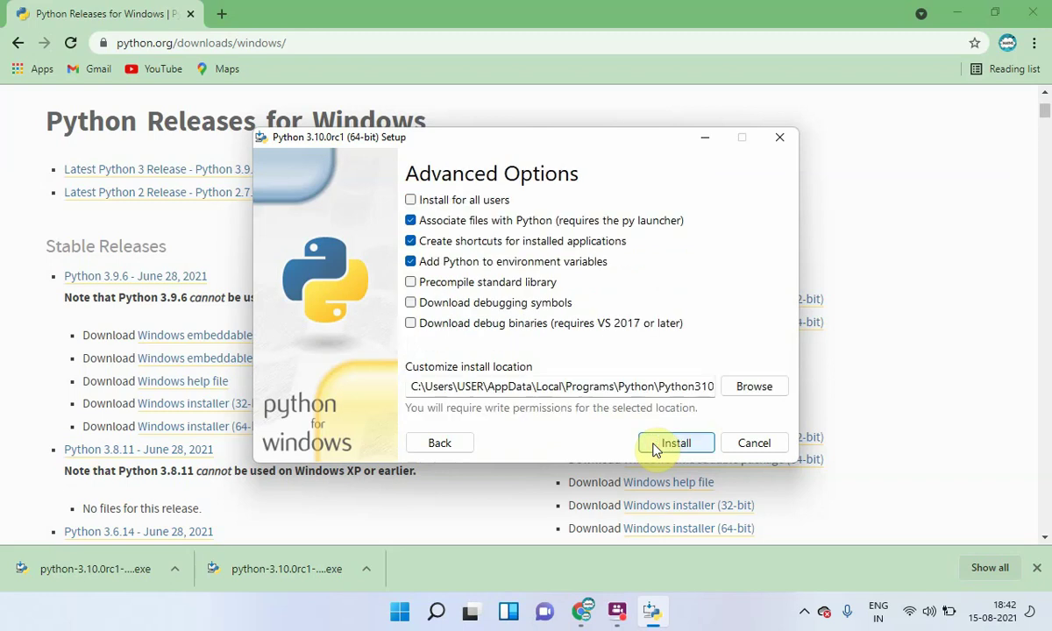
# Set the customized install location to the python3.9 folder on the D: drive.
pyautogui.click(736, 386)
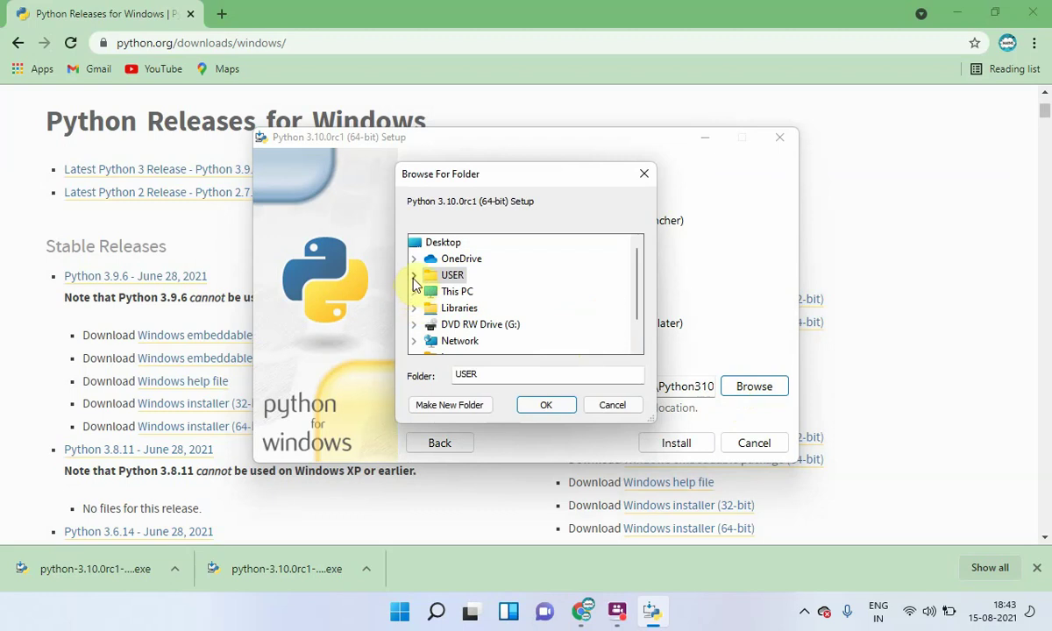
pyautogui.click(413, 292)
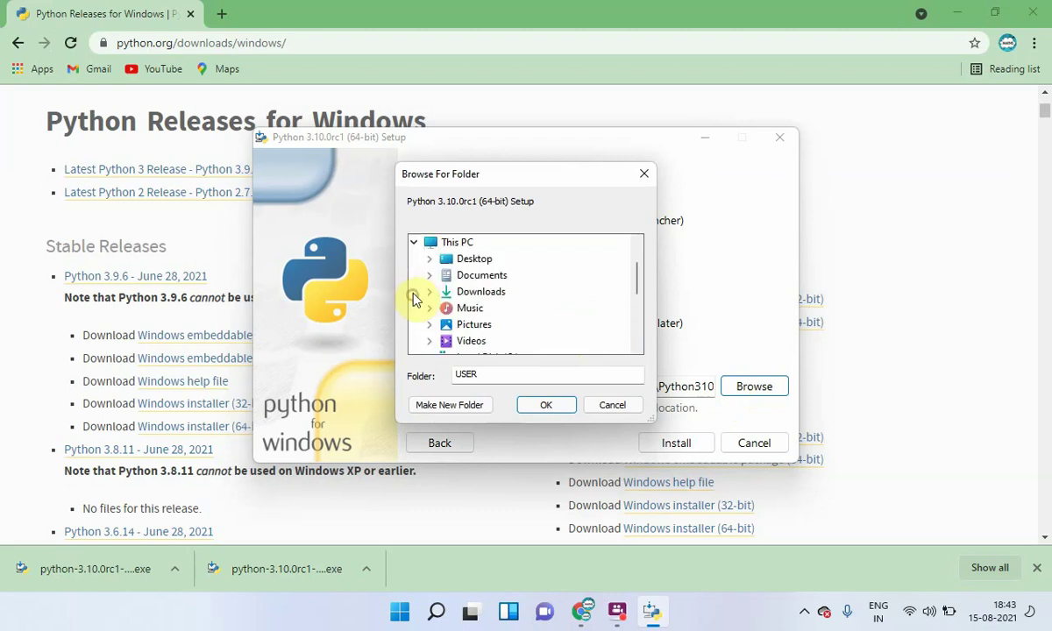
pyautogui.scroll(-4, 432, 303)
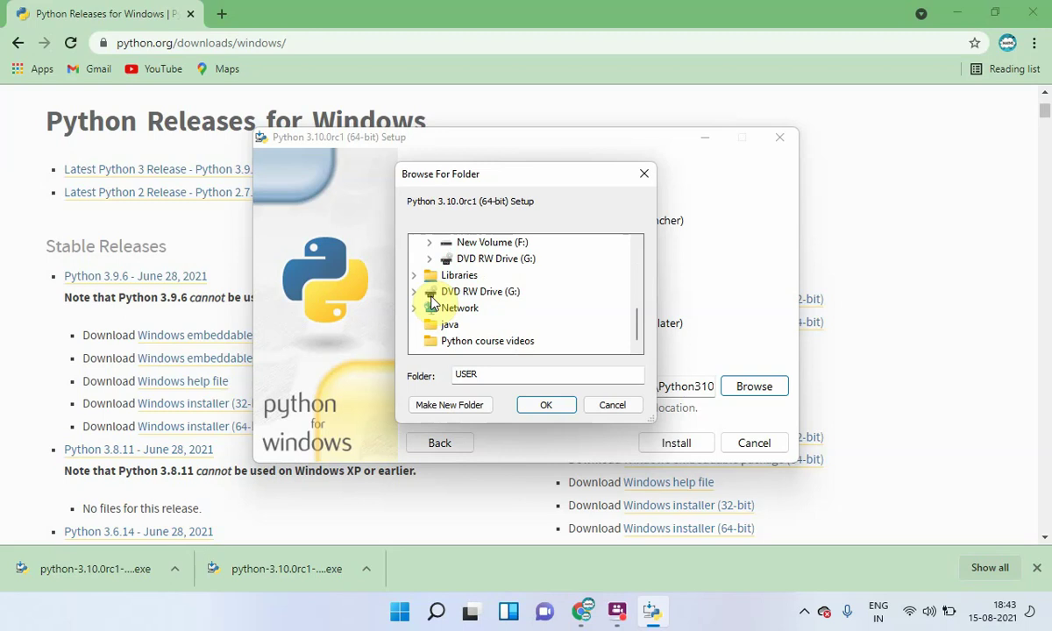
pyautogui.moveTo(638, 332); pyautogui.dragTo(634, 312)
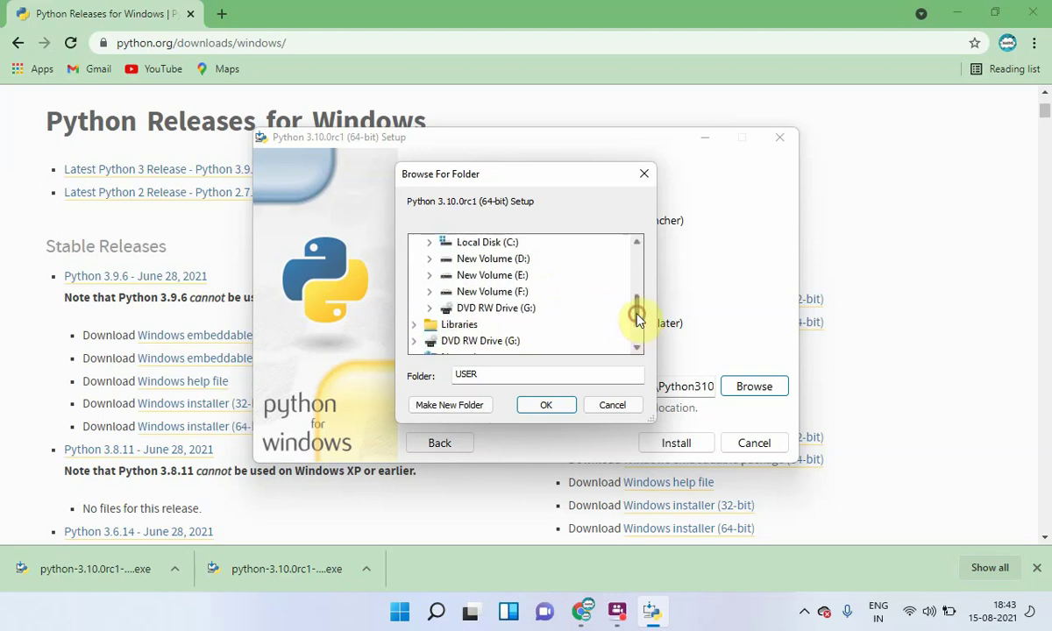
pyautogui.doubleClick(520, 261)
pyautogui.moveTo(639, 279); pyautogui.dragTo(639, 298)
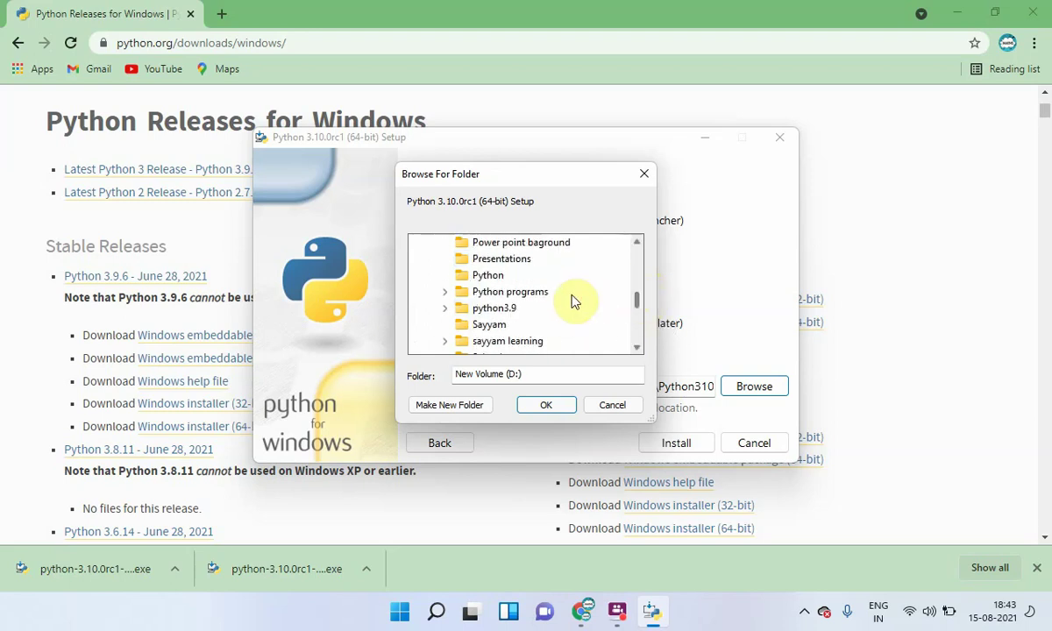
pyautogui.doubleClick(502, 308)
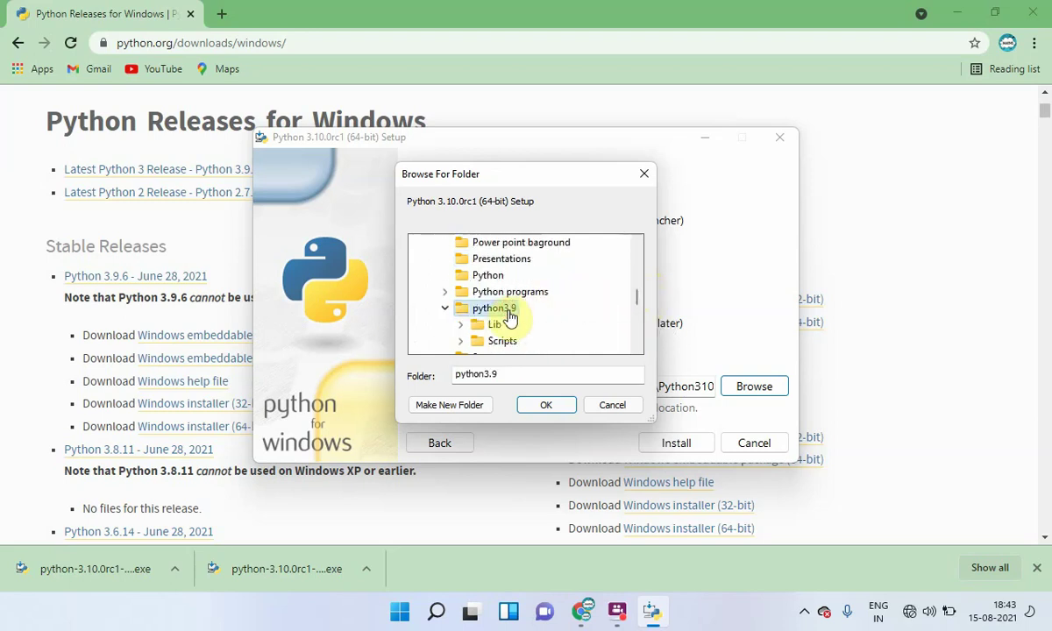
pyautogui.click(546, 405)
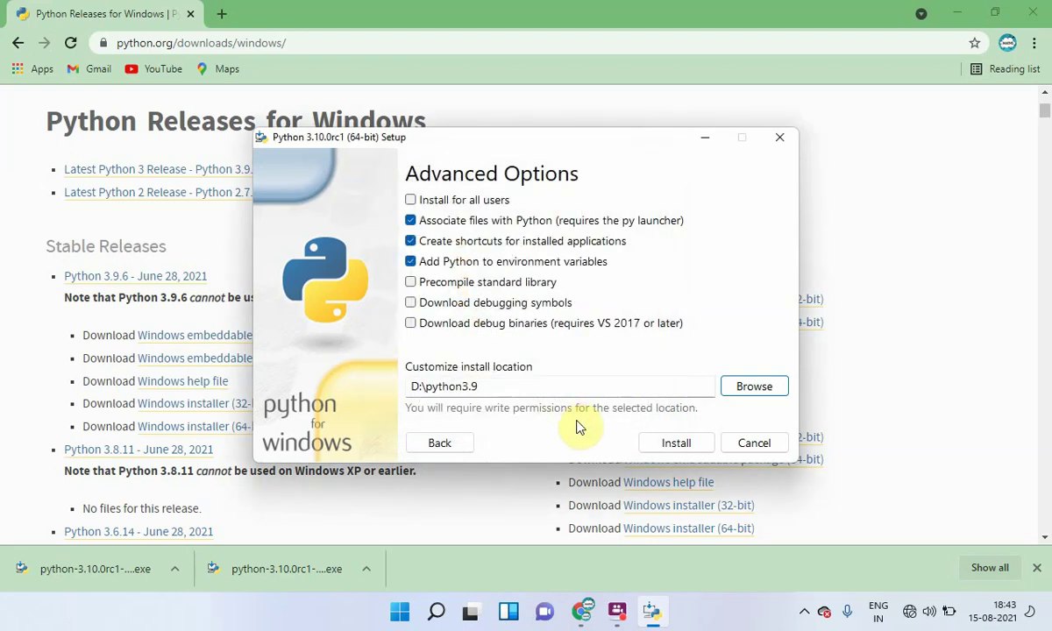
# Install Python 3.10.0rc1 with the chosen advanced options and close the setup once it has finished.
pyautogui.click(660, 443)
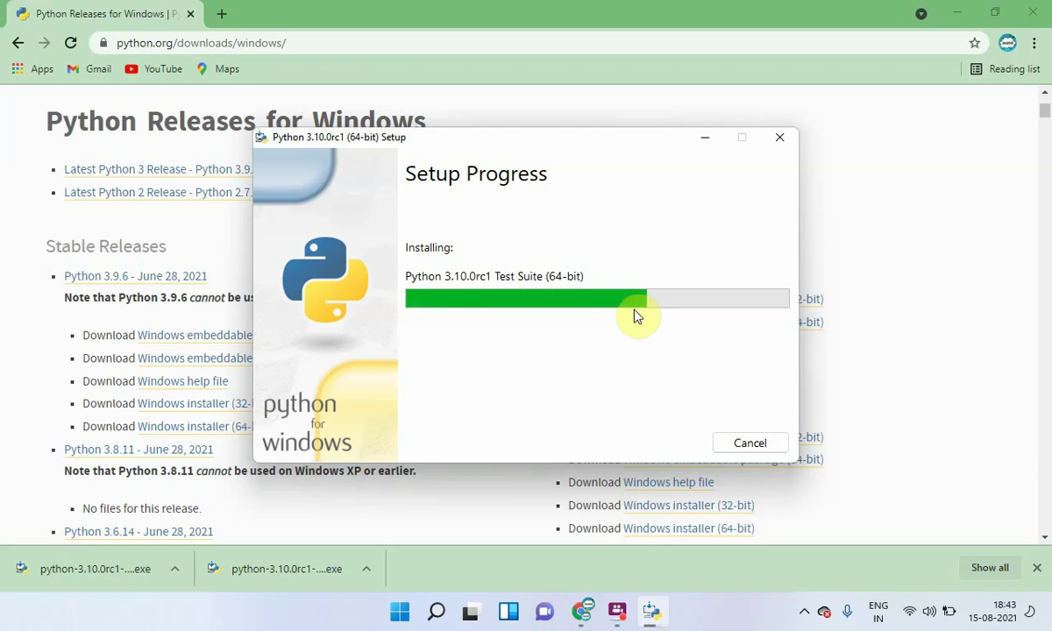
pyautogui.click(616, 614)
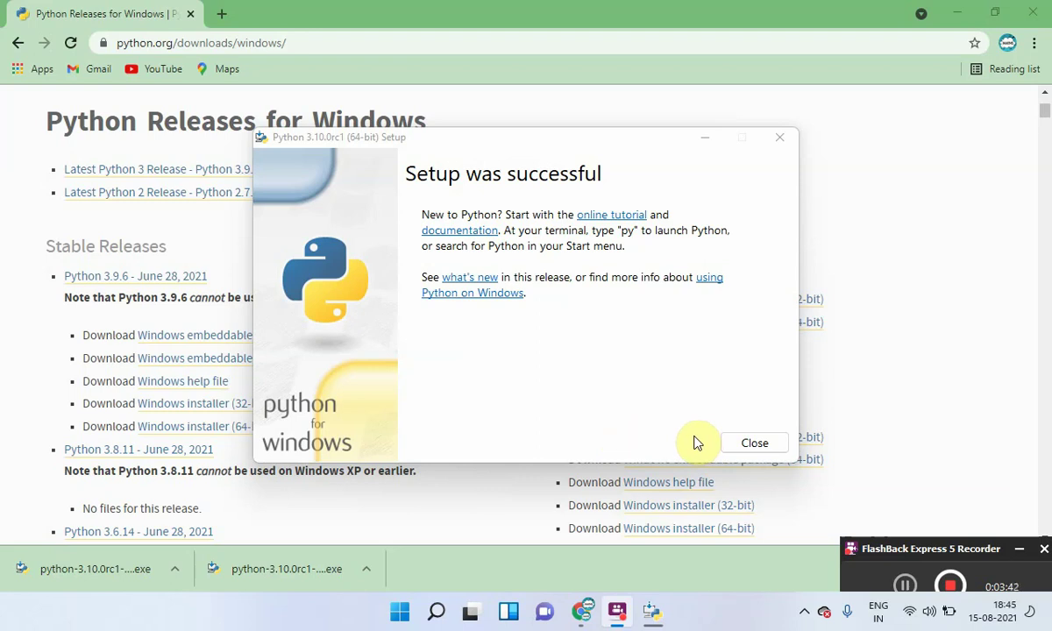
pyautogui.click(730, 443)
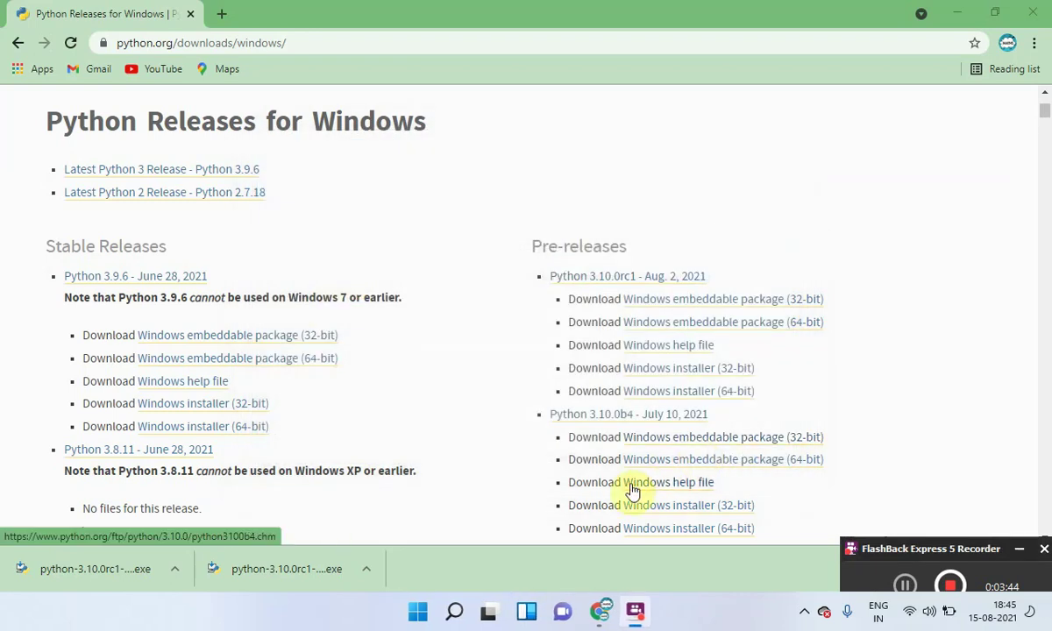
# Open Command Prompt in a maximized window and run py to start the Python interpreter.
pyautogui.click(454, 612)
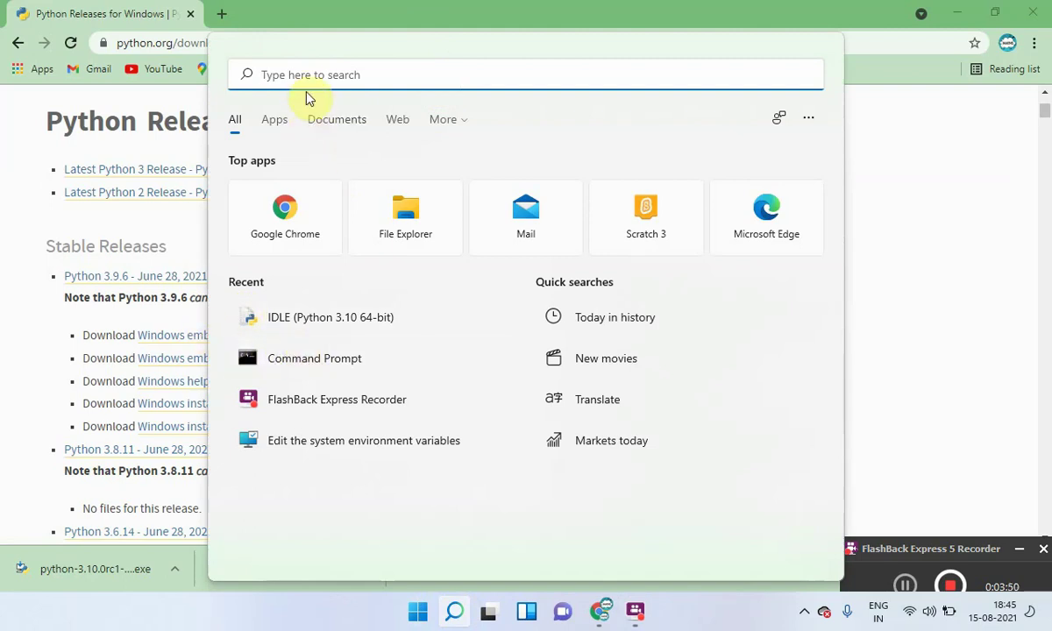
pyautogui.write('cmd')
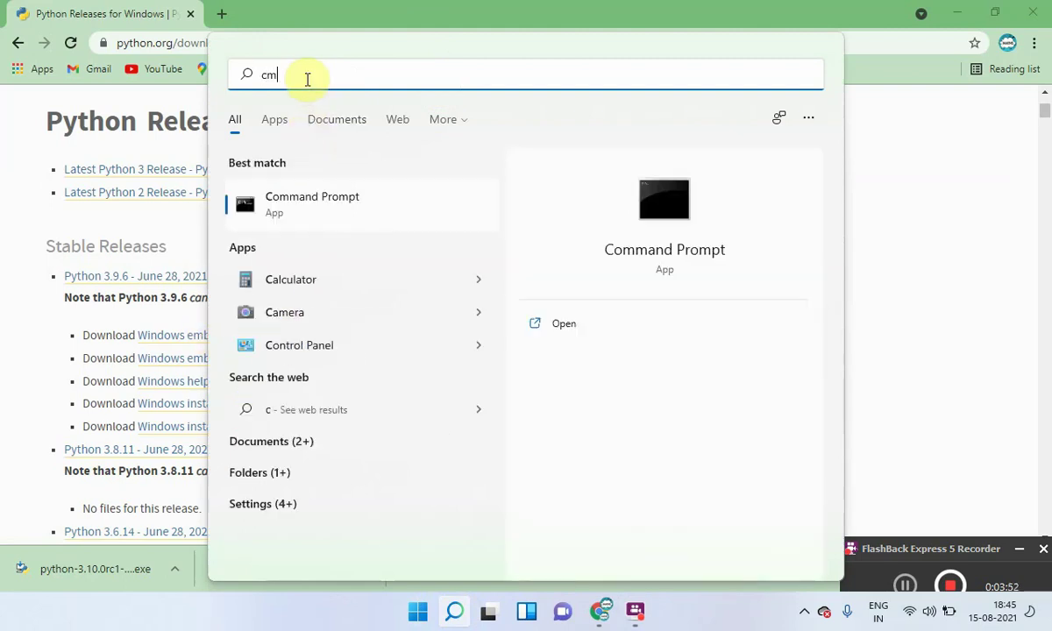
pyautogui.click(345, 194)
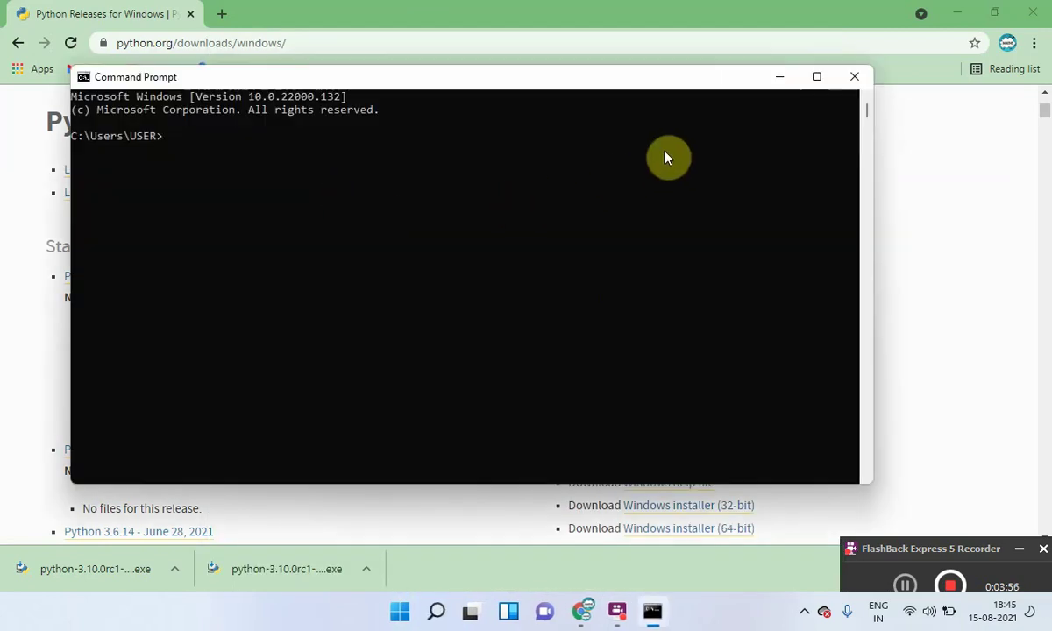
pyautogui.click(820, 81)
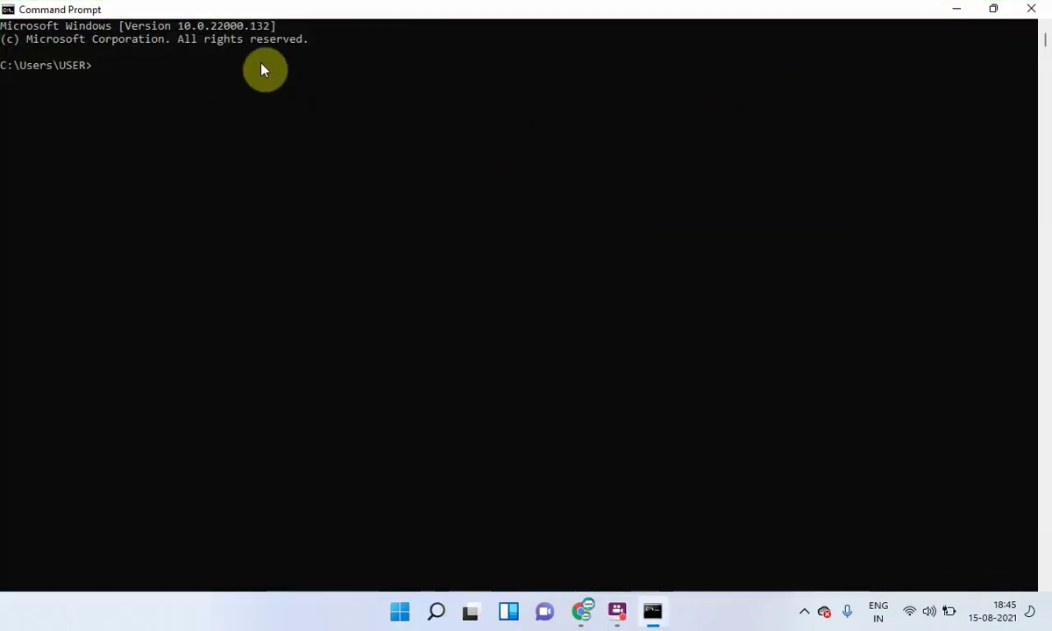
pyautogui.write('py')
pyautogui.press('Return')
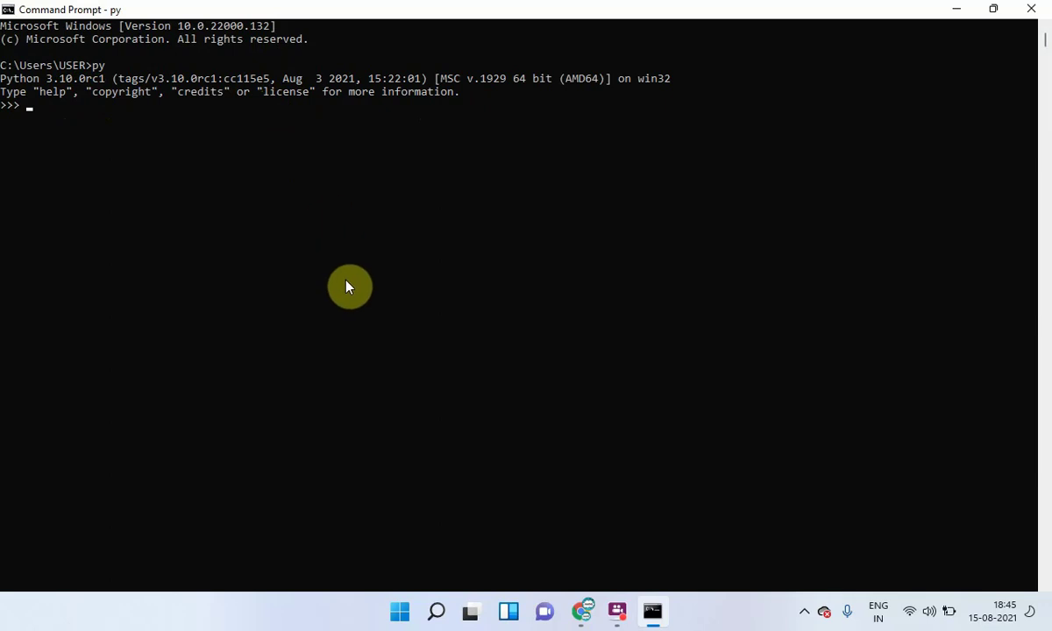
# Find IDLE (Python 3.10 64-bit) with the Windows search, launch it and bring its shell window to the front.
pyautogui.click(438, 611)
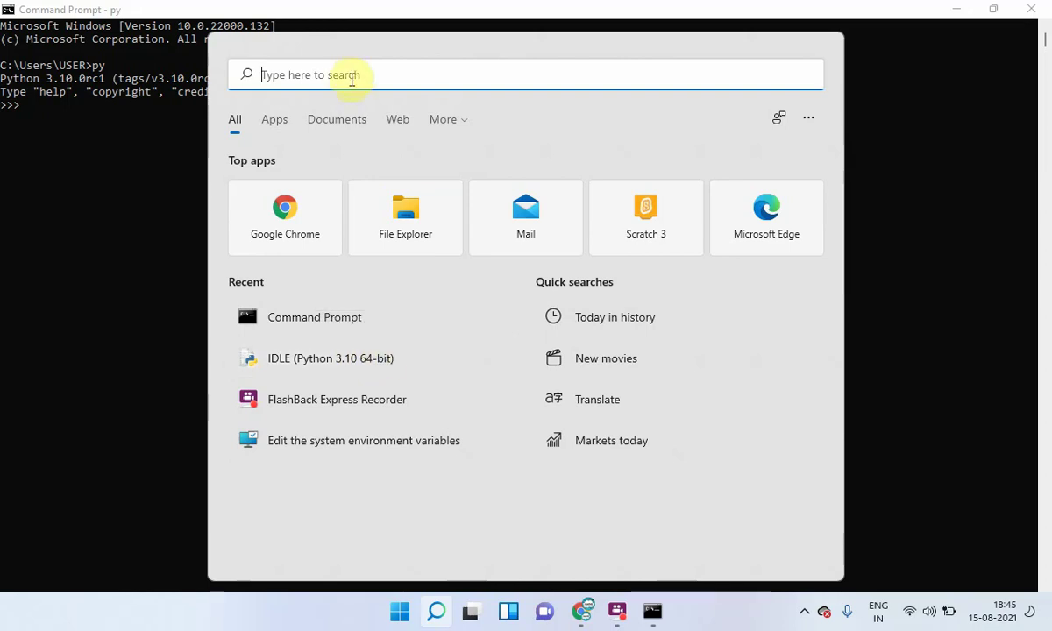
pyautogui.write('I')
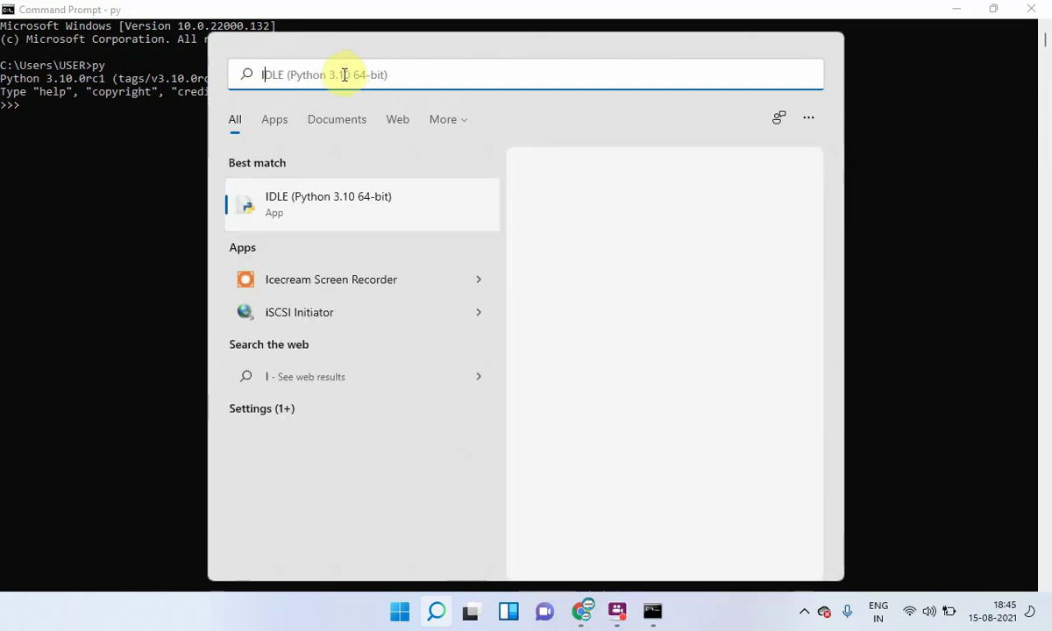
pyautogui.write('DLE')
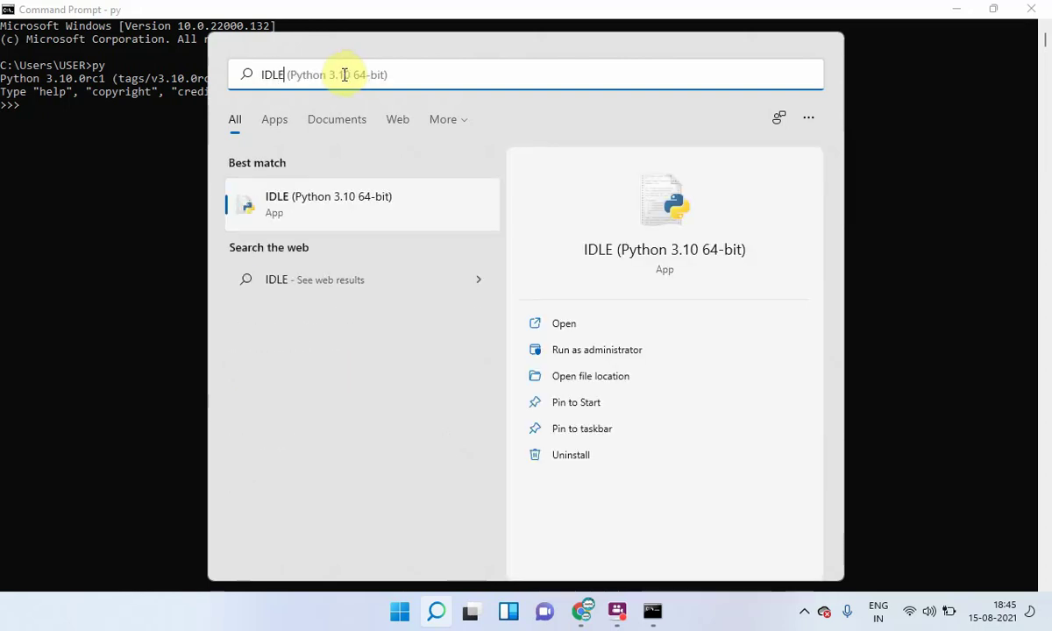
pyautogui.press('Return')
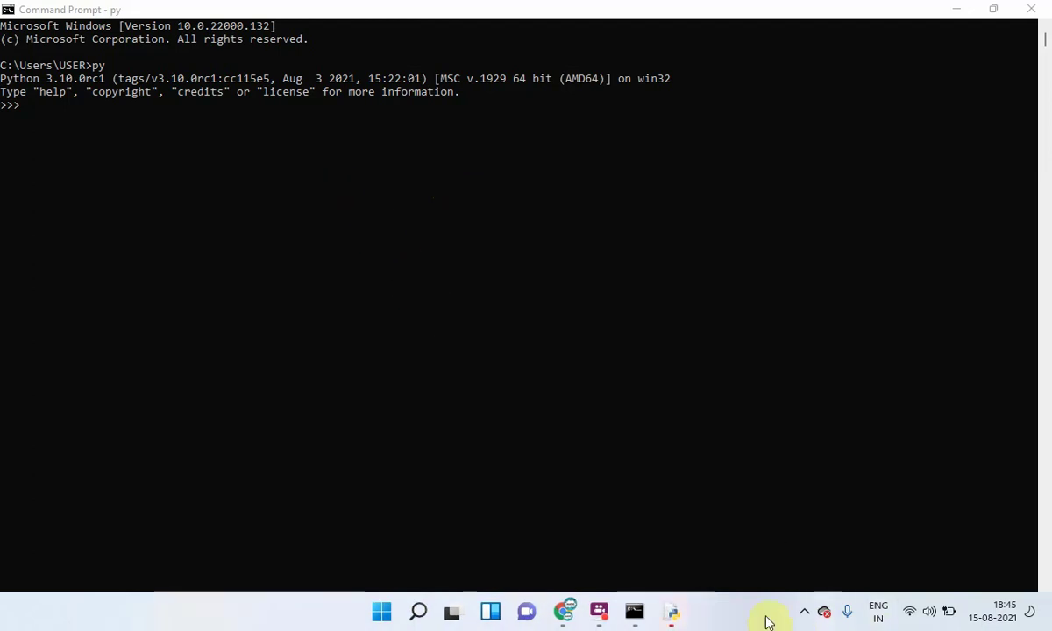
pyautogui.click(674, 618)
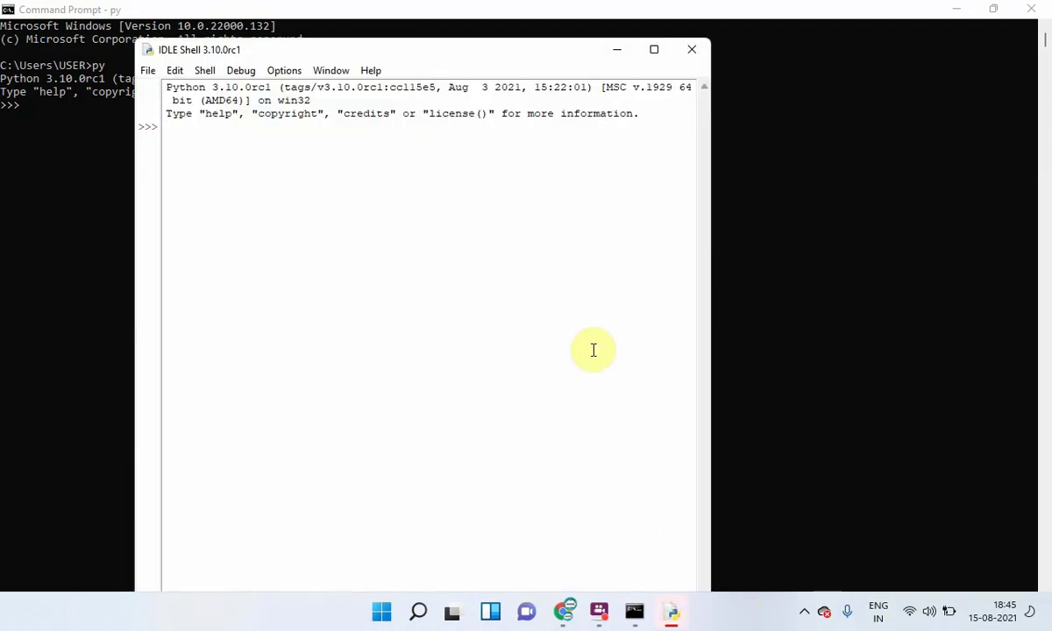
# Maximize the IDLE Shell window and evaluate the expression 3+3 at its Python prompt.
pyautogui.click(654, 49)
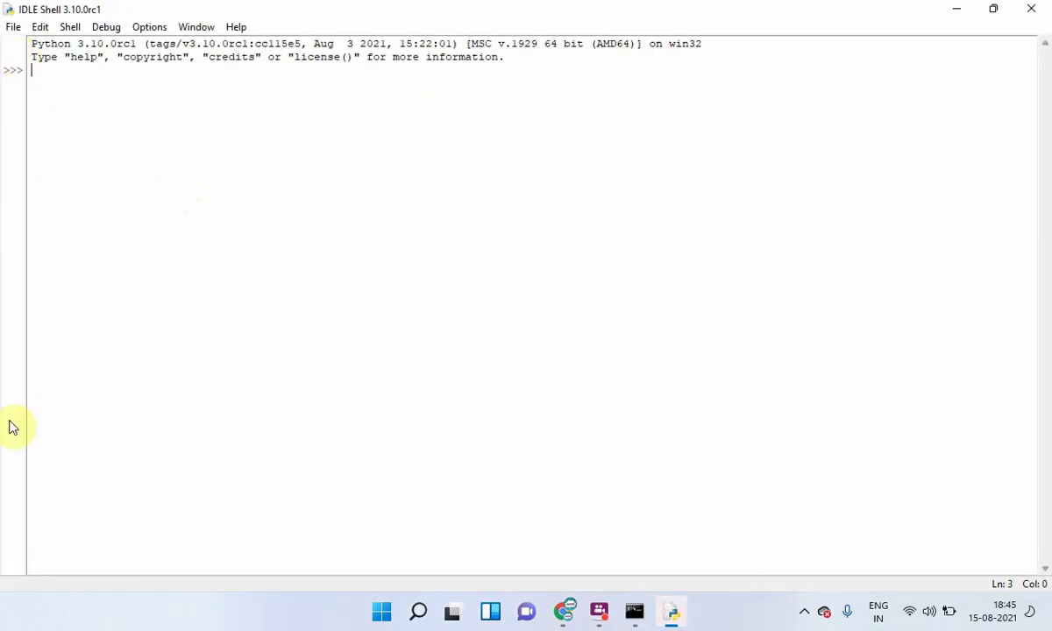
pyautogui.click(13, 29)
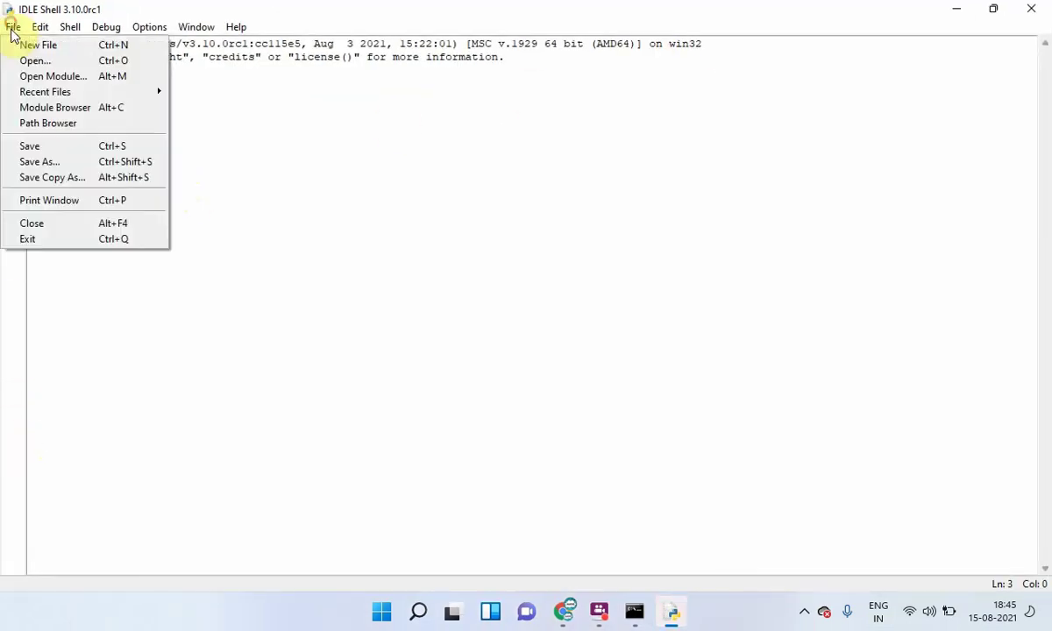
pyautogui.click(226, 200)
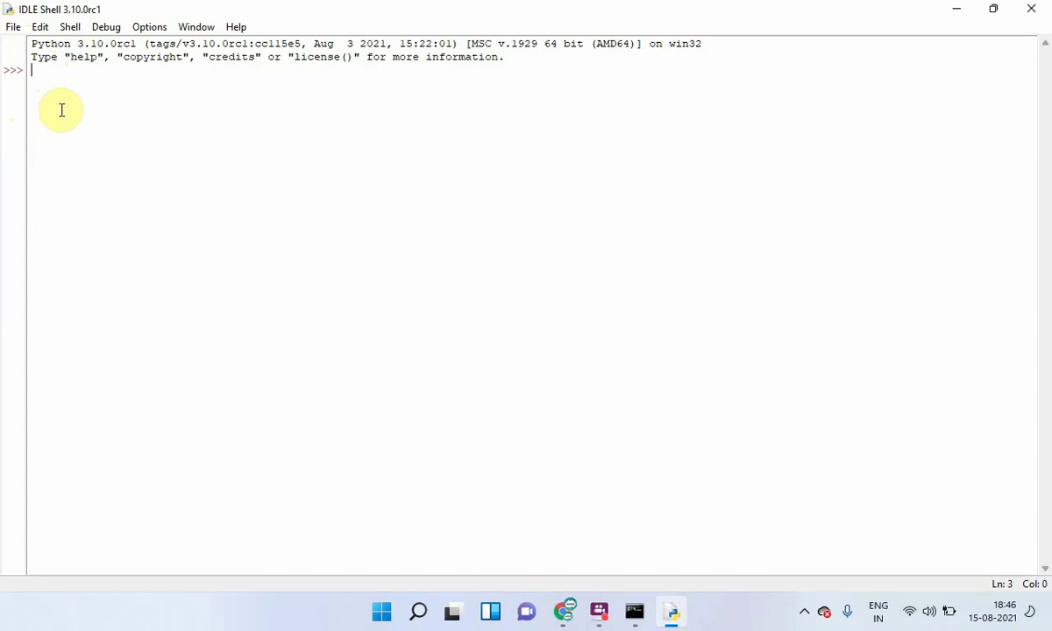
pyautogui.write('3')
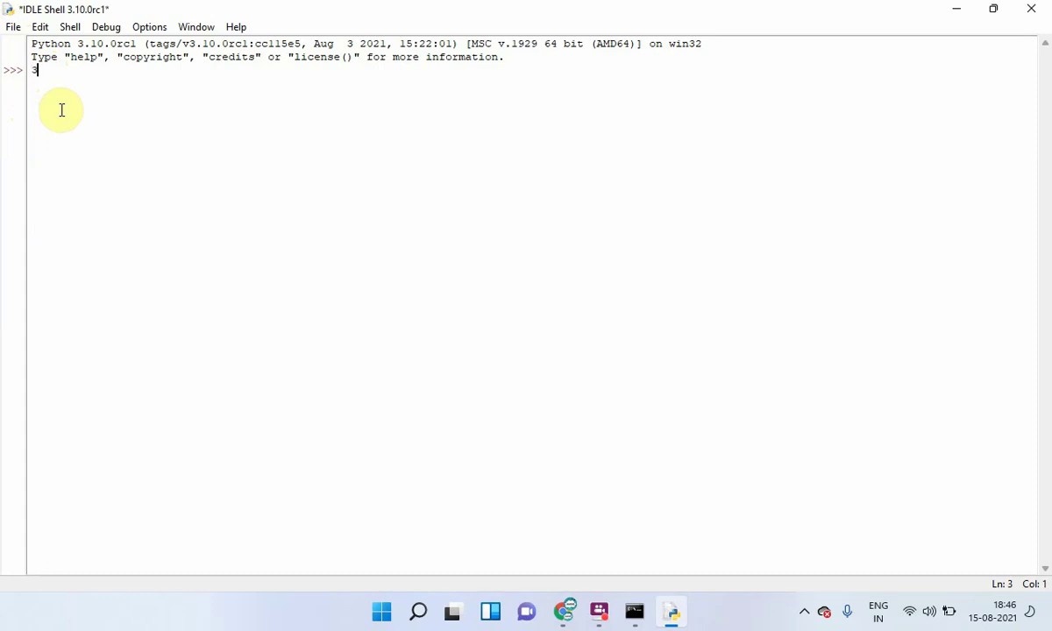
pyautogui.write('+3')
pyautogui.press('Return')
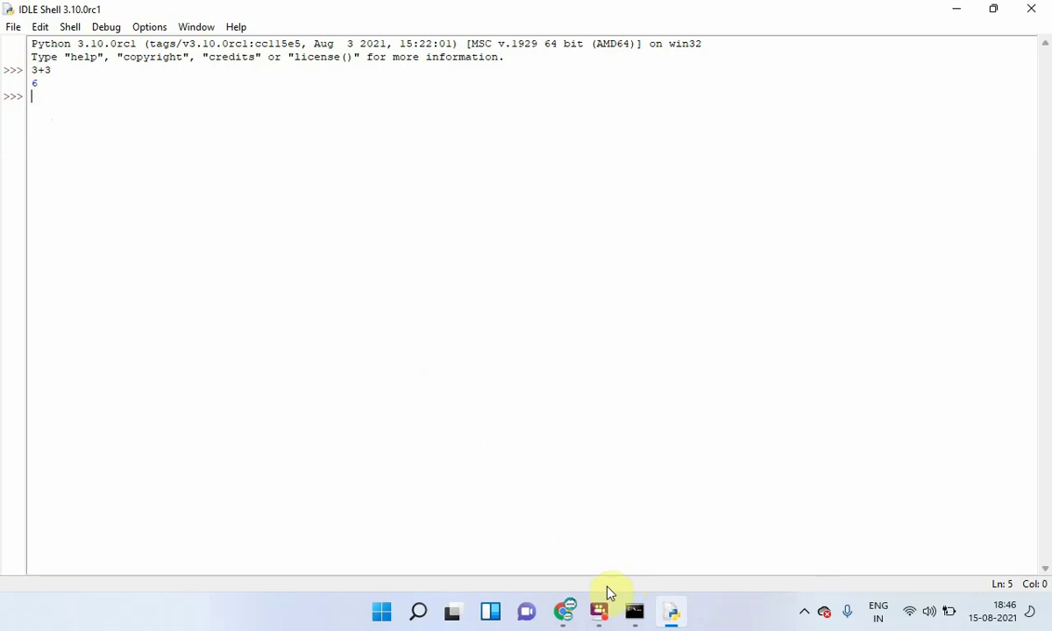
pyautogui.moveTo(598, 610)
pyautogui.click(601, 548)
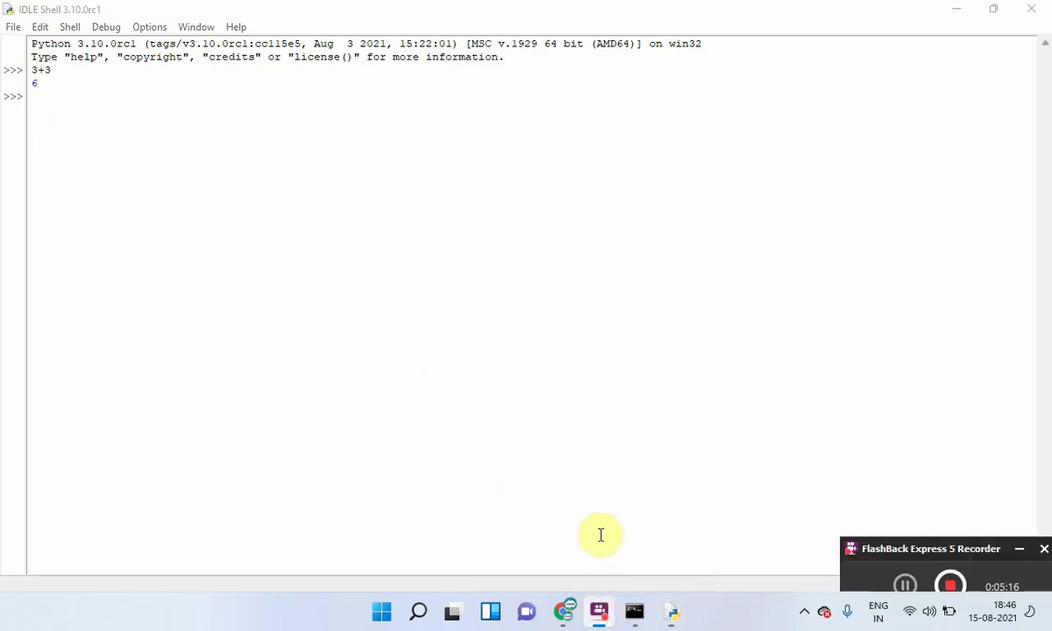